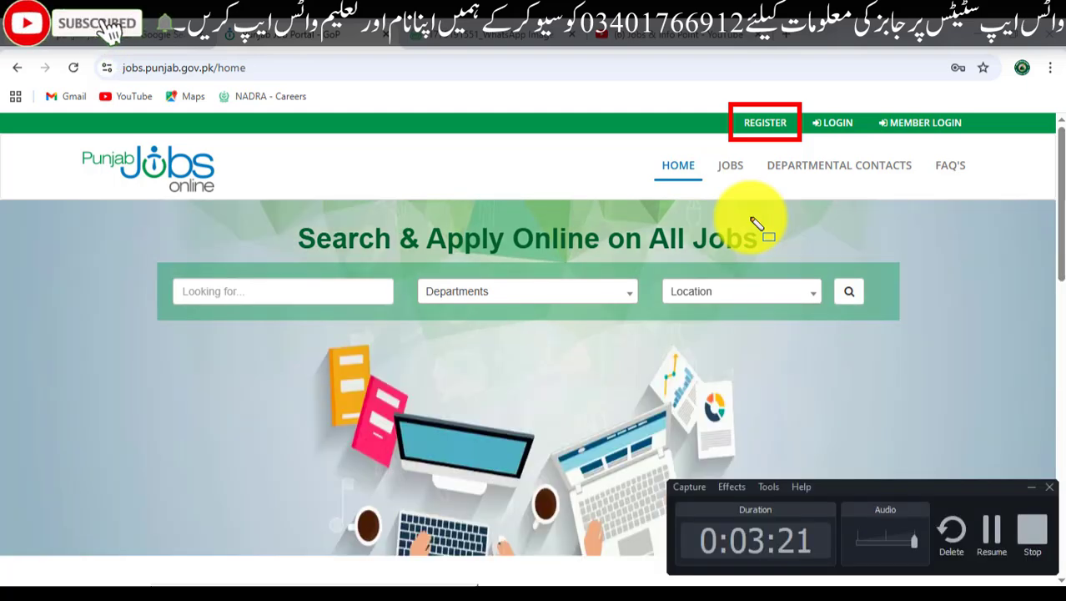
Step: Open the registration form and review its email, password, confirm password and captcha fields
click(766, 125)
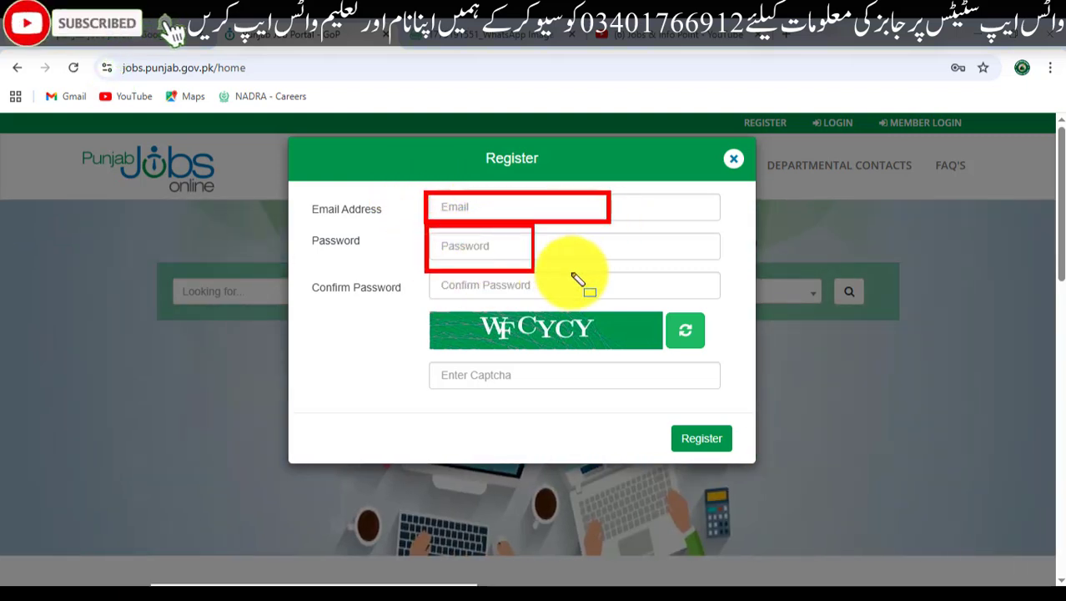
drag(573, 273, 619, 261)
drag(426, 269, 615, 300)
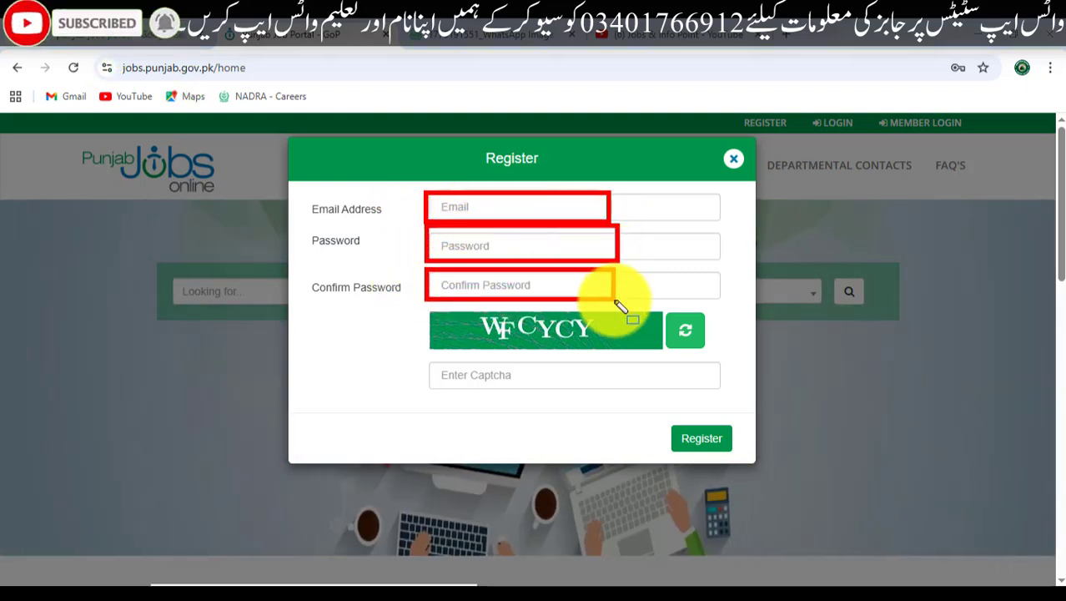
mouse_move(428, 361)
mouse_down()
mouse_move(547, 386)
mouse_move(663, 391)
mouse_up()
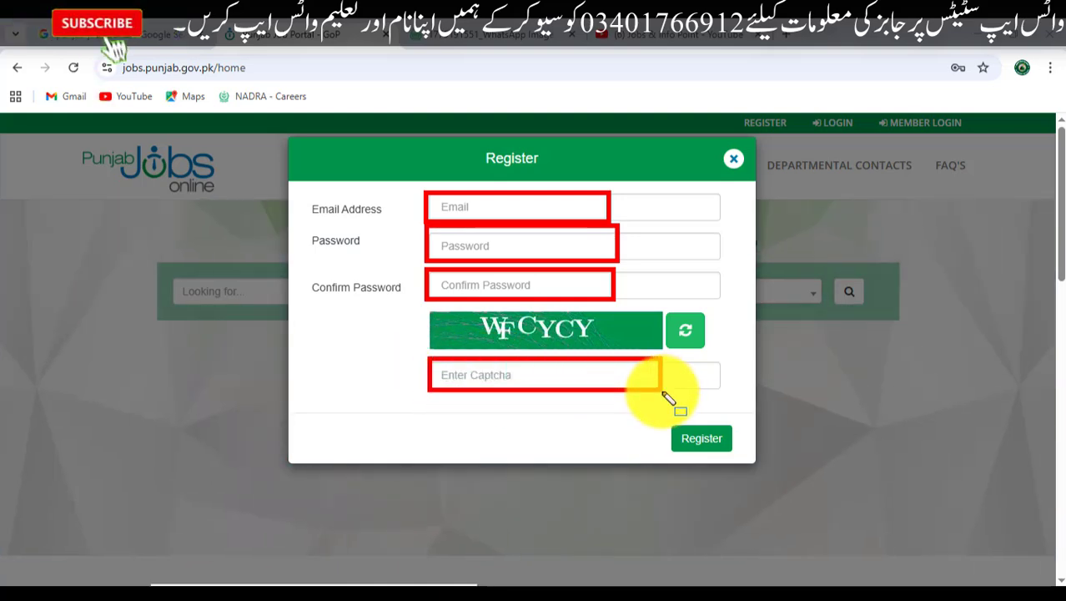
mouse_move(452, 307)
mouse_down()
mouse_move(620, 362)
mouse_move(619, 347)
mouse_up()
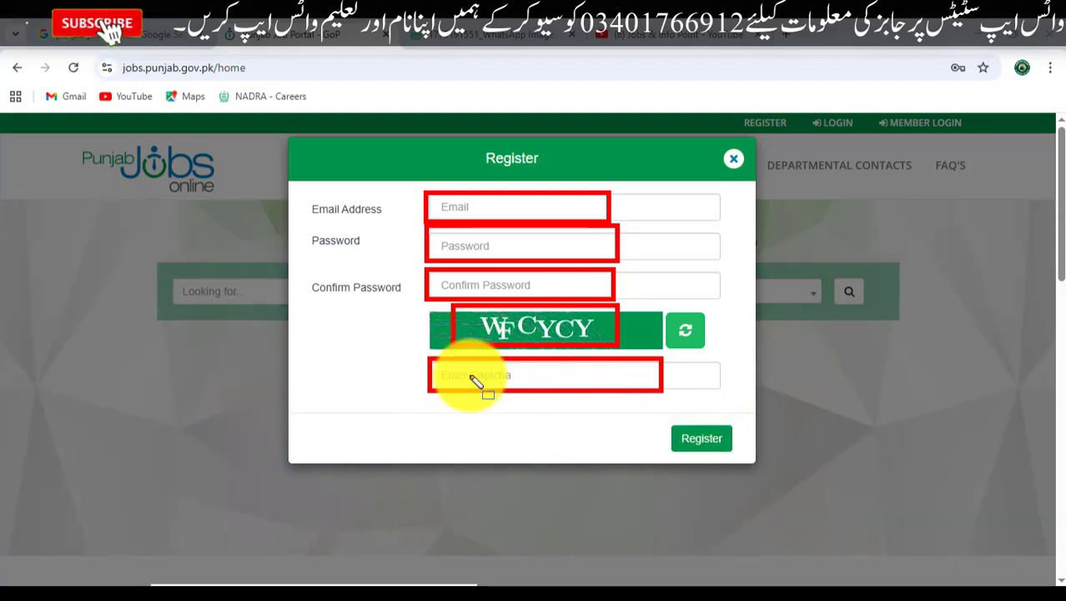
drag(661, 417, 748, 467)
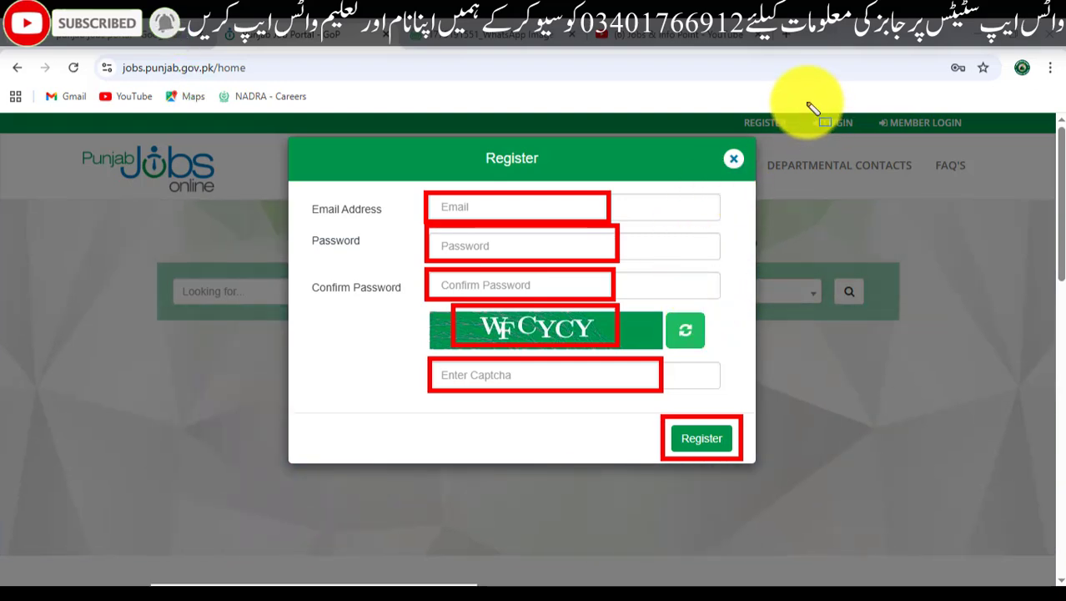
Step: Log in to the existing account and open the Profile Builder
click(839, 124)
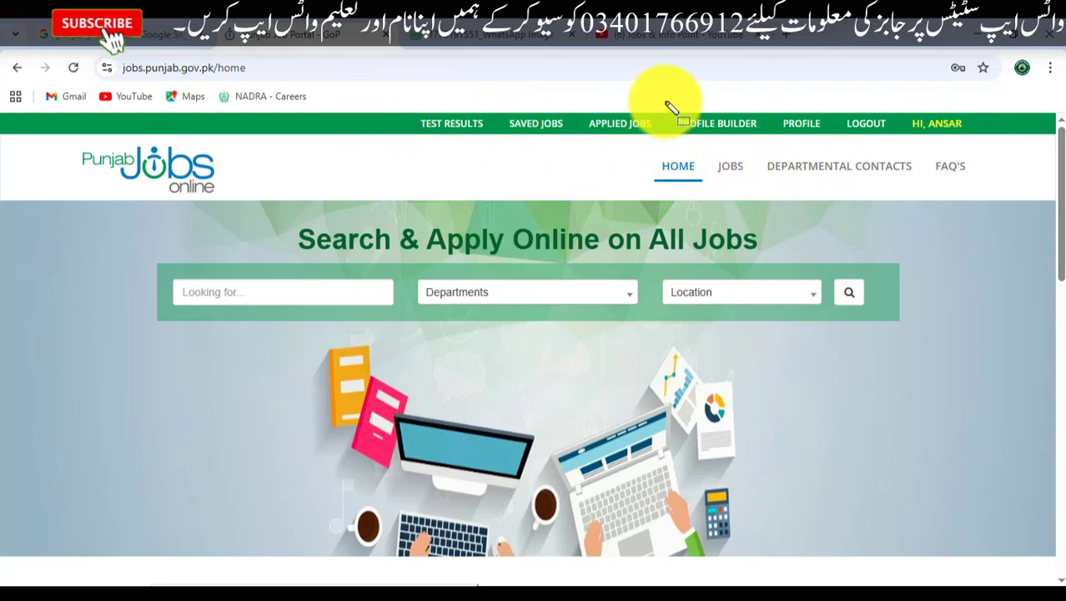
drag(665, 102, 756, 142)
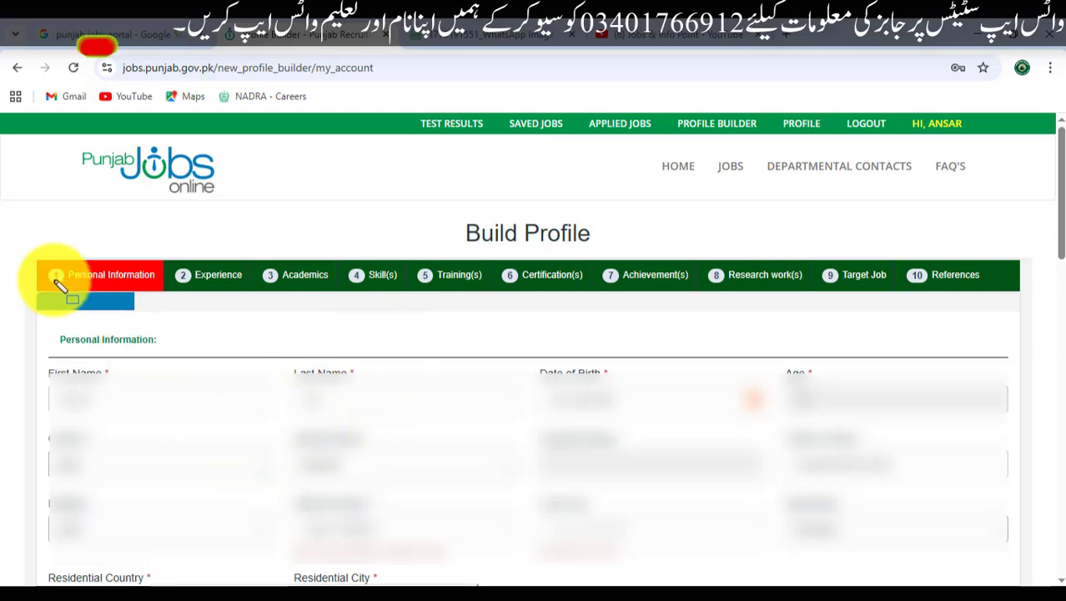
Step: Review the ten profile sections, from Personal Information, Experience and Academics through Target Job and References
mouse_move(33, 247)
mouse_down()
mouse_move(92, 300)
mouse_move(158, 303)
mouse_up()
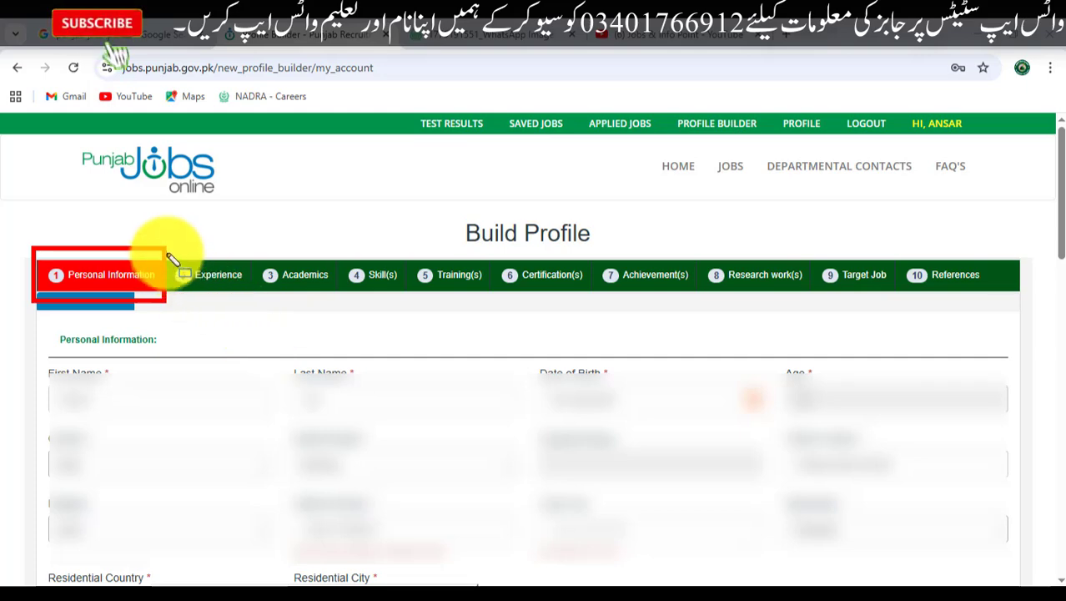
mouse_move(171, 252)
mouse_down()
mouse_move(236, 302)
mouse_move(246, 298)
mouse_up()
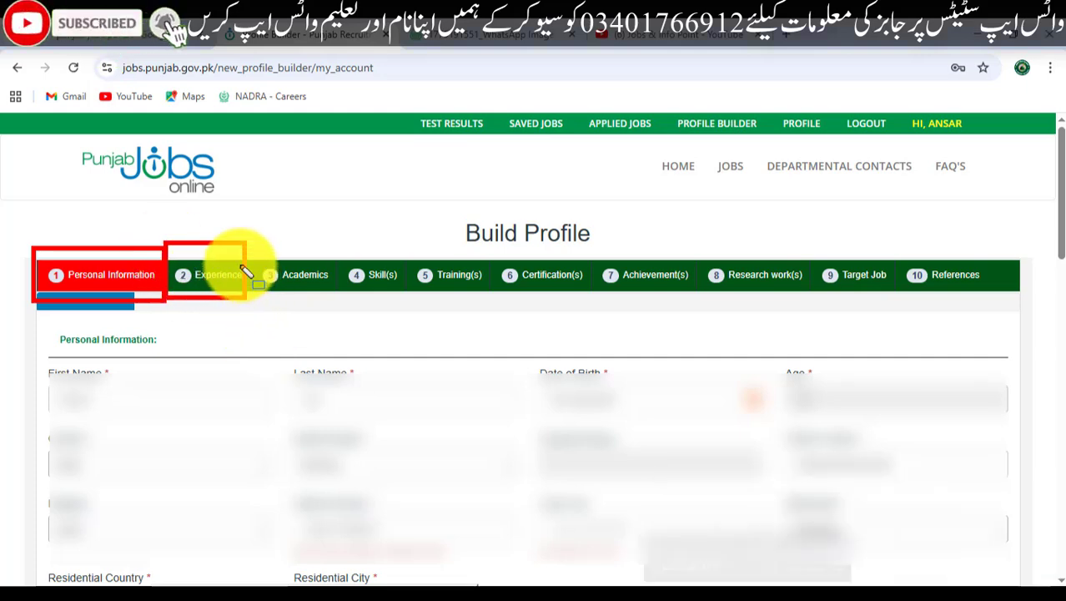
mouse_move(261, 240)
mouse_down()
mouse_move(293, 281)
mouse_move(342, 302)
mouse_up()
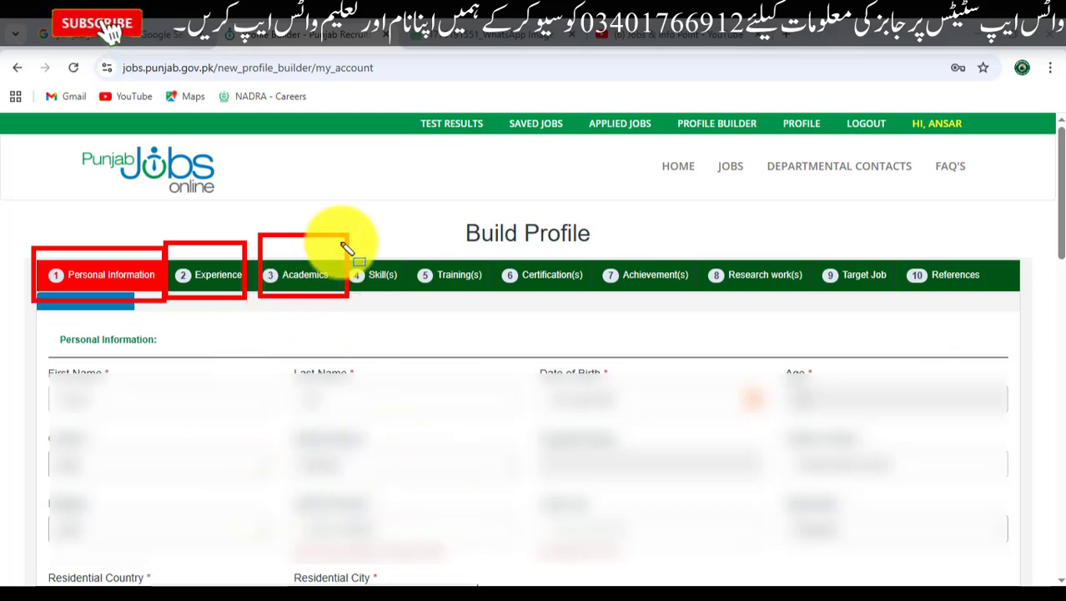
drag(350, 240, 386, 292)
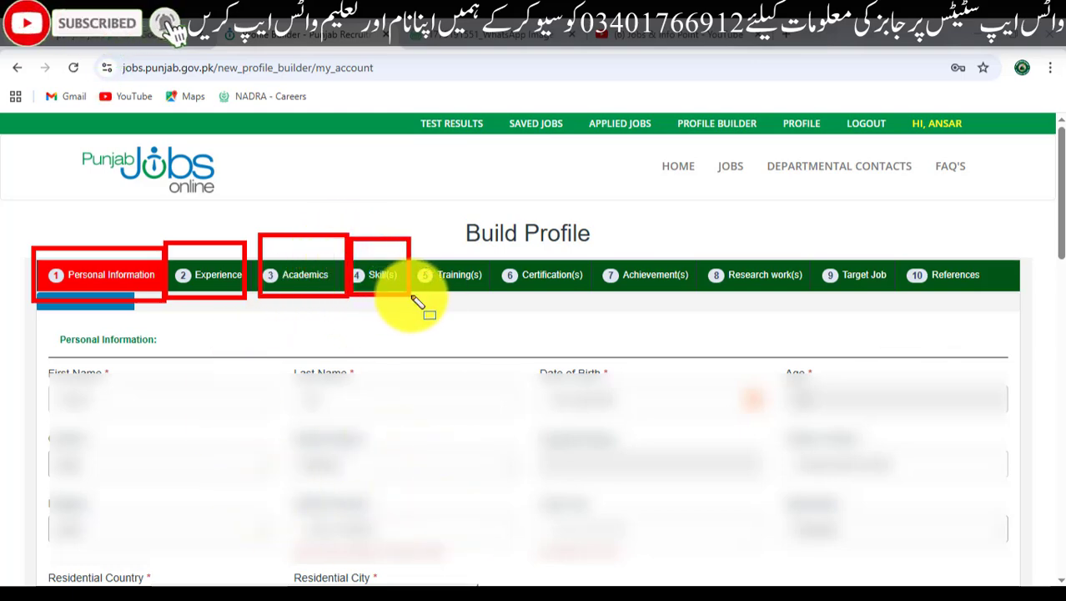
drag(413, 241, 490, 293)
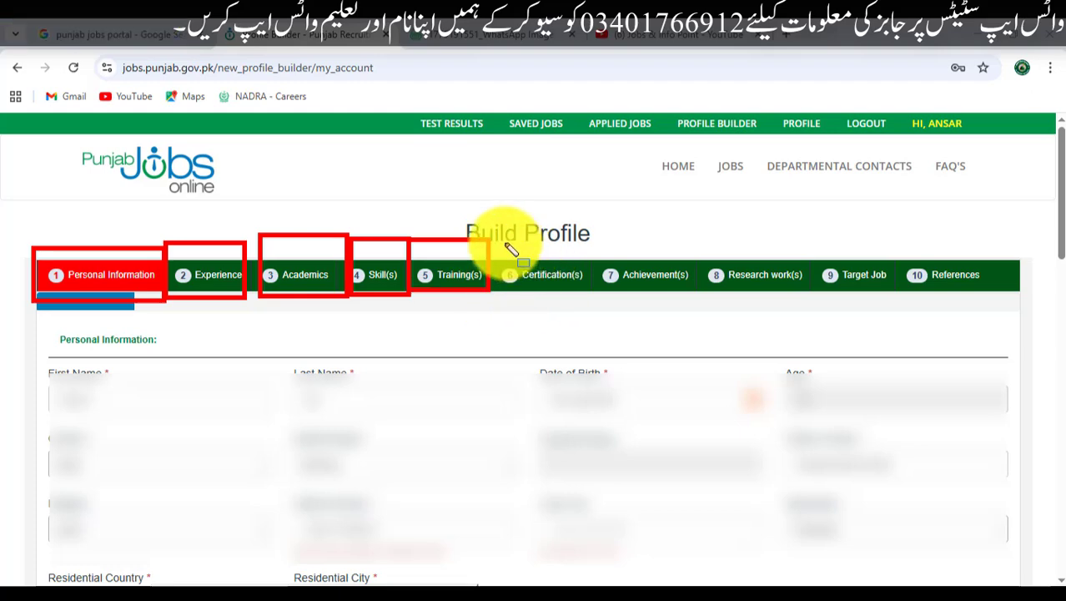
drag(504, 243, 606, 296)
drag(613, 244, 685, 292)
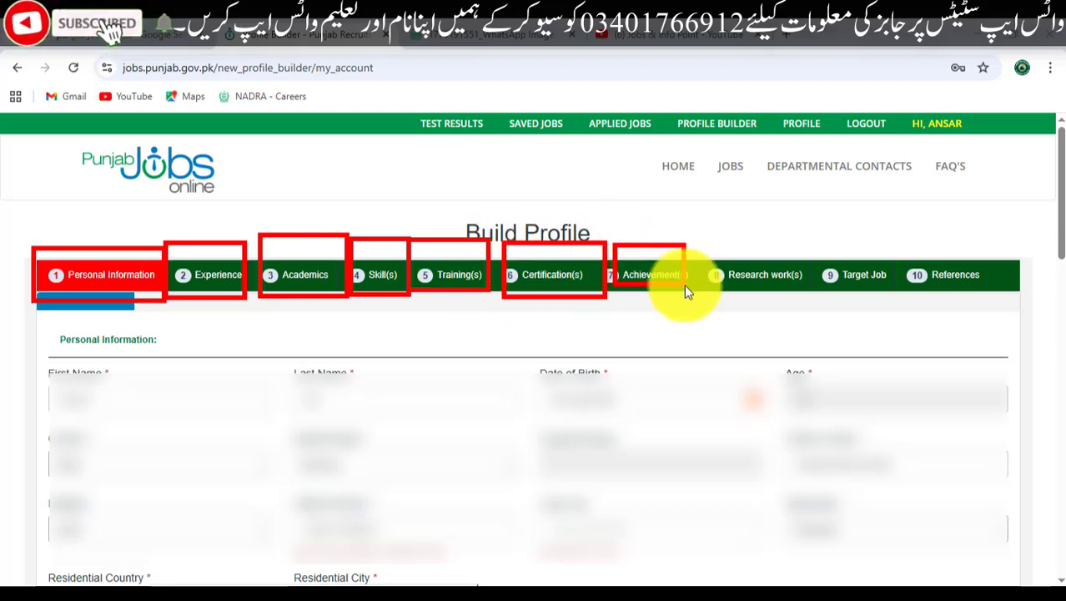
drag(724, 252, 821, 294)
drag(833, 254, 911, 299)
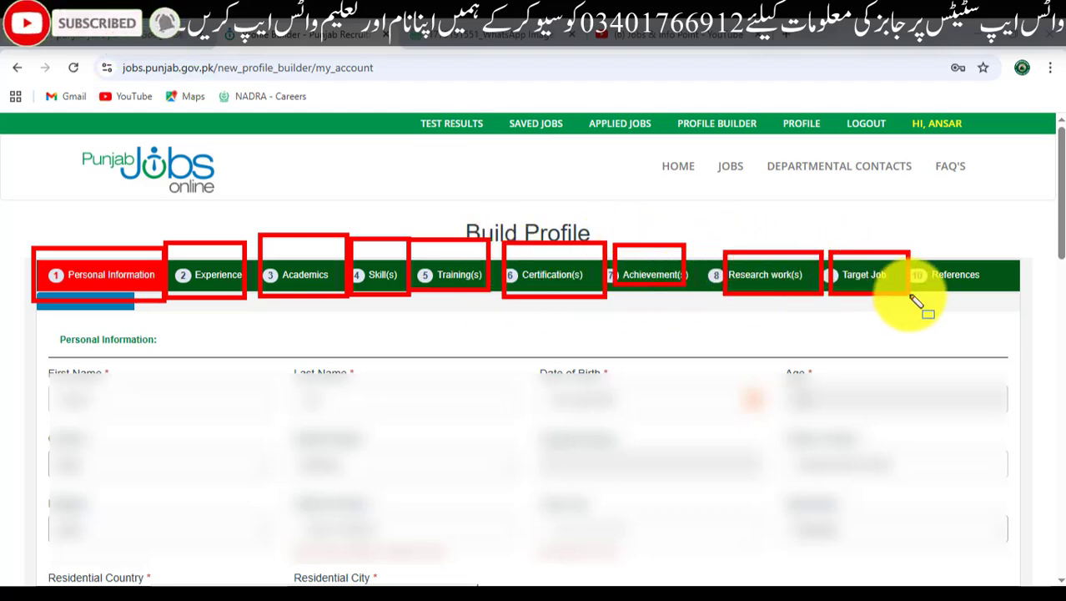
drag(914, 239, 997, 302)
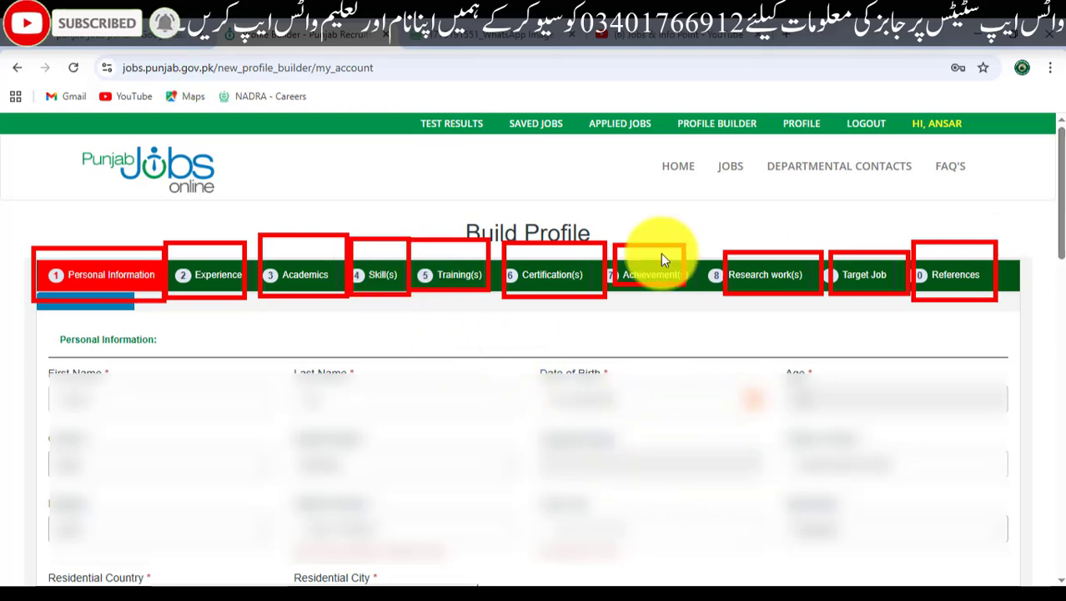
key(Escape)
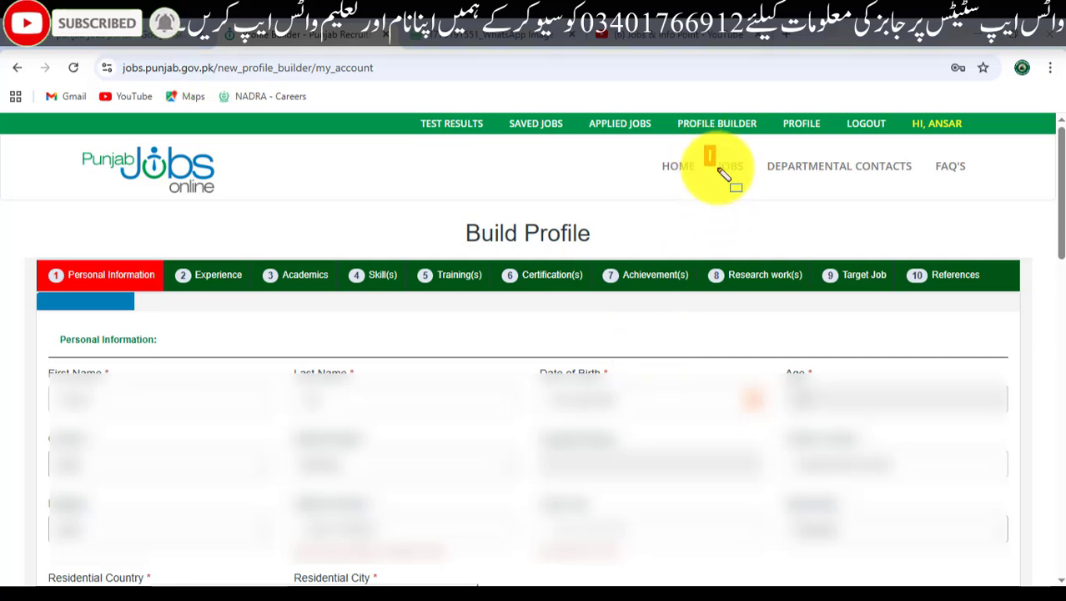
Step: Open the available jobs list and search it for "inter"
drag(718, 167, 745, 179)
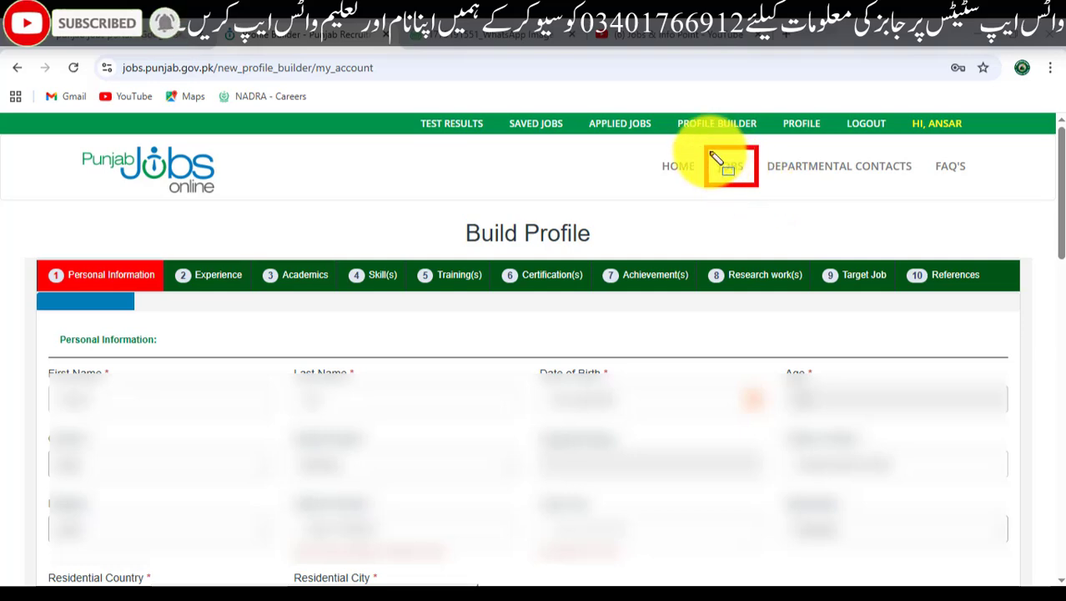
click(758, 189)
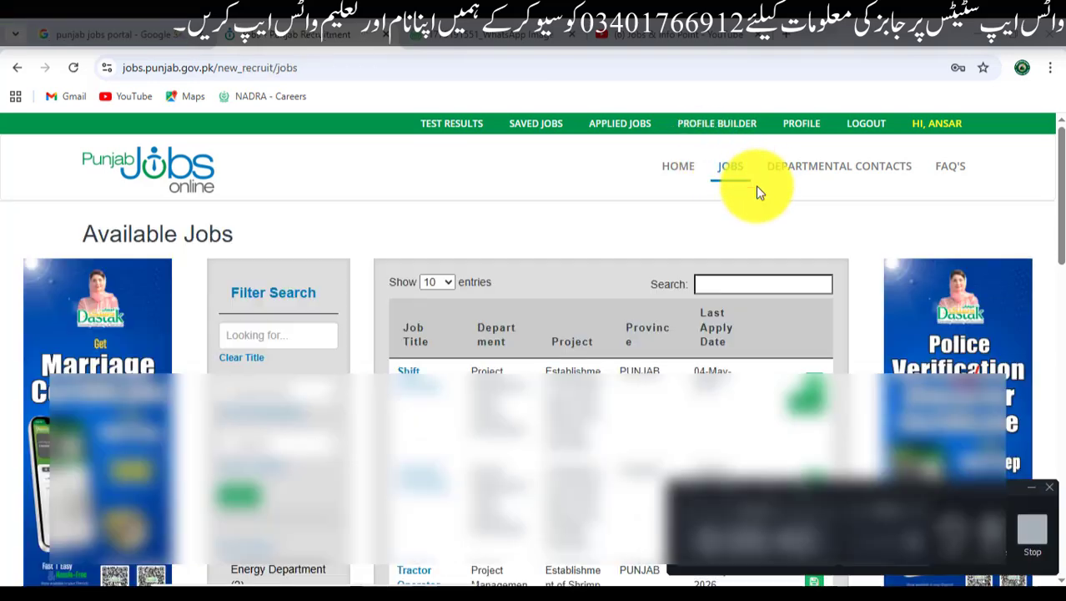
drag(691, 272, 819, 301)
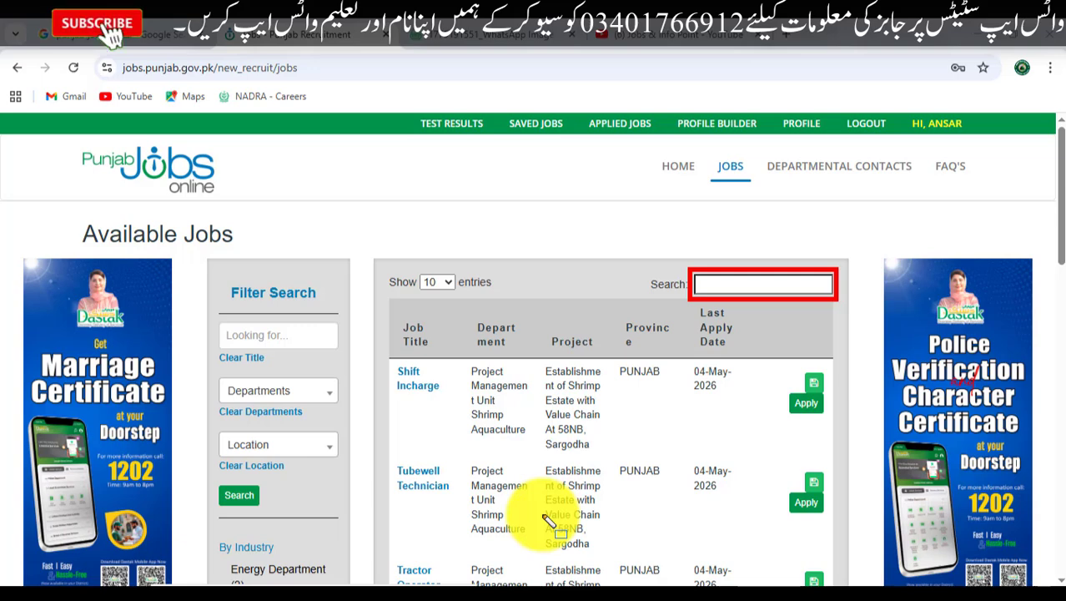
text(inter)
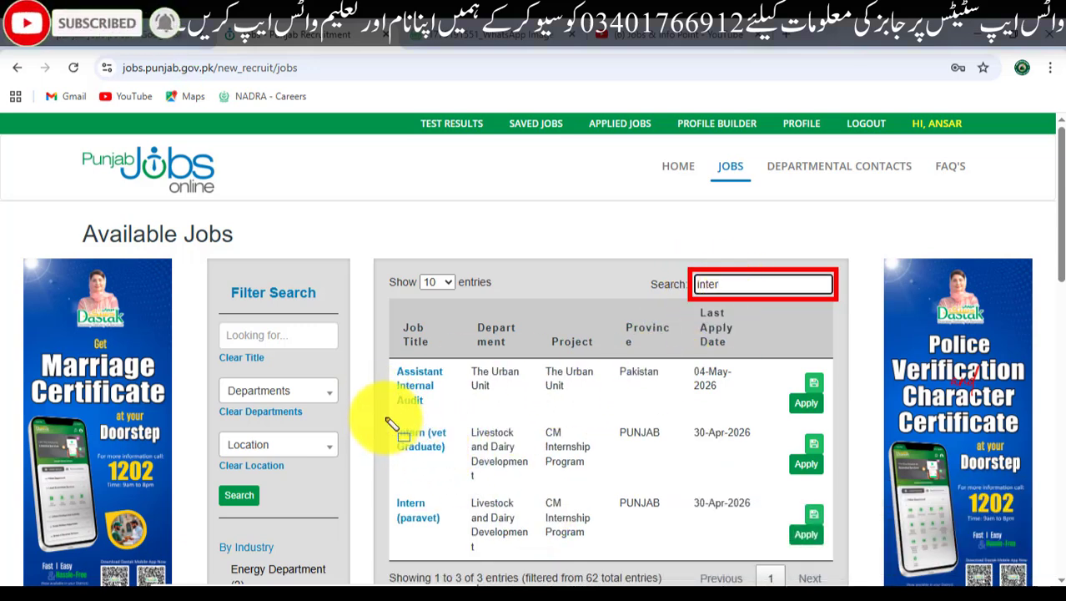
Step: Open the Intern (vet Graduate) posting of the CM Internship Program and read through its job details
drag(385, 417, 468, 454)
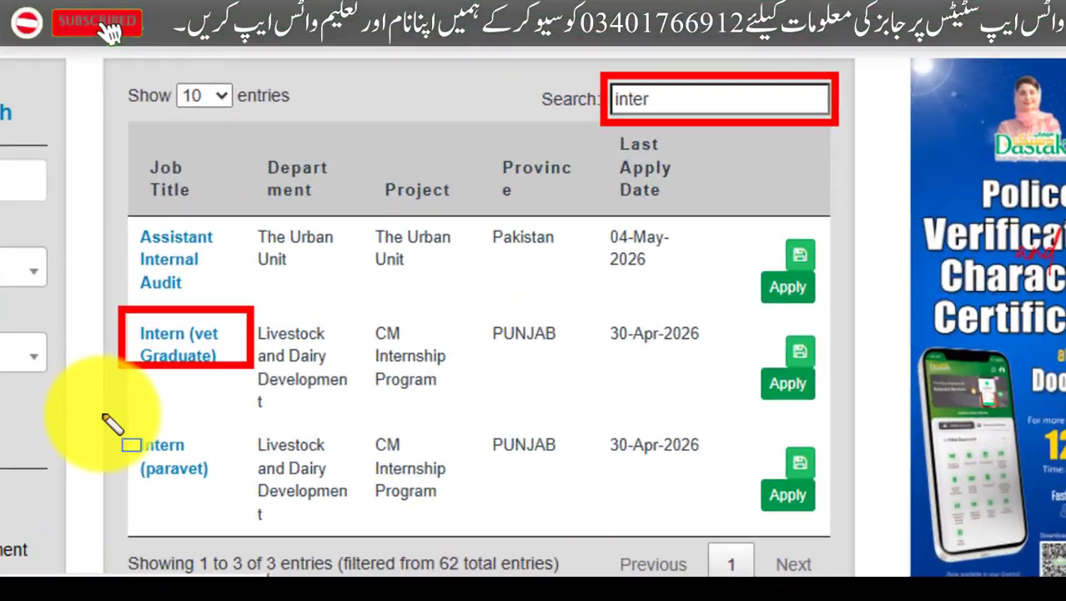
drag(100, 414, 216, 489)
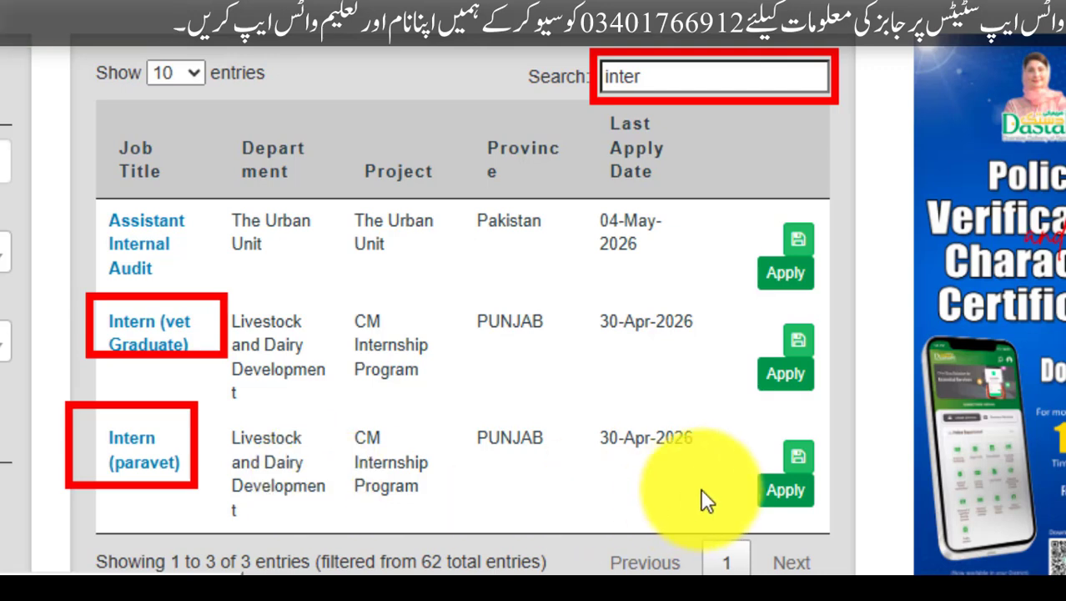
drag(739, 350, 826, 400)
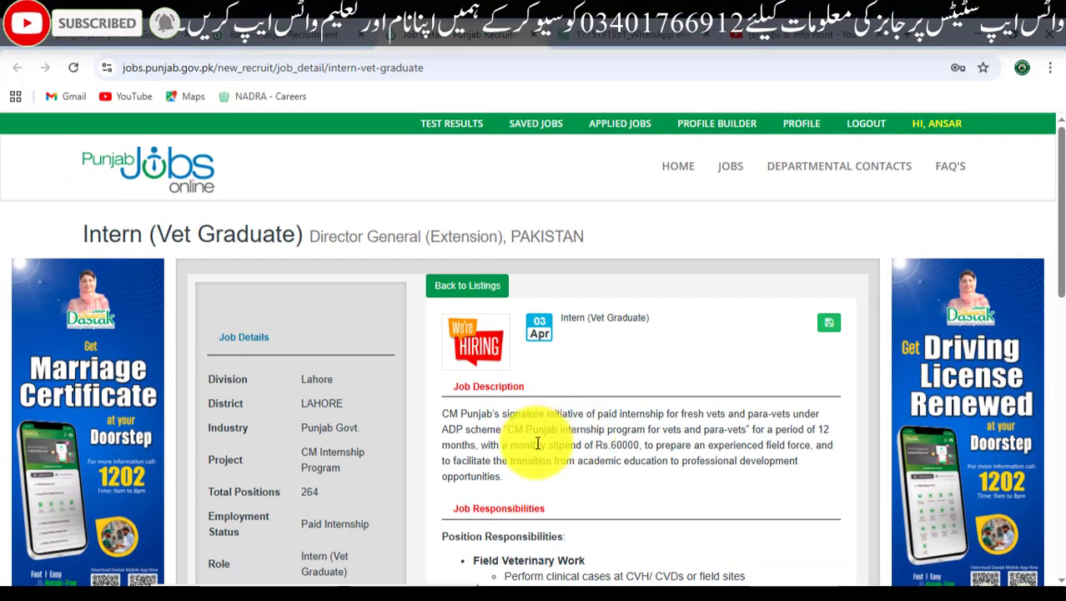
scroll(546, 440, down, 1)
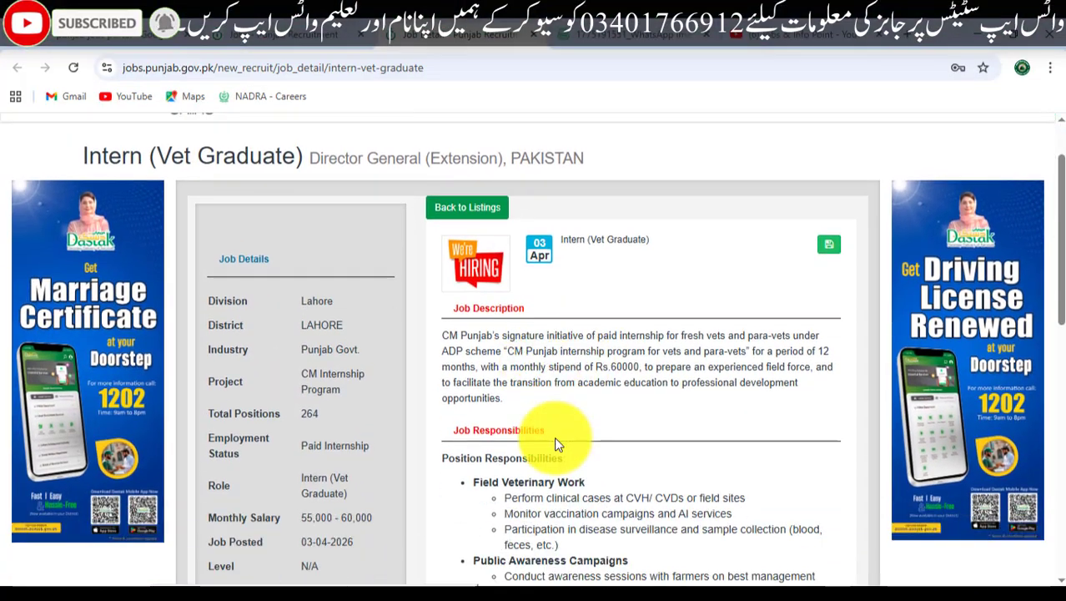
scroll(554, 436, down, 8)
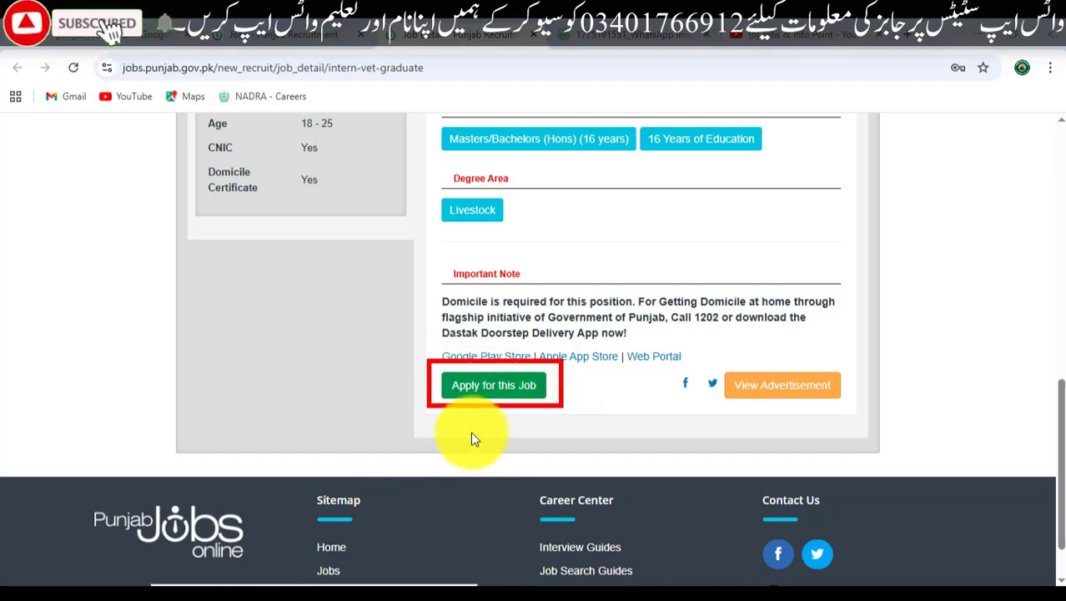
Step: View the job application form with its current and expected salary fields, and close it without submitting
click(479, 388)
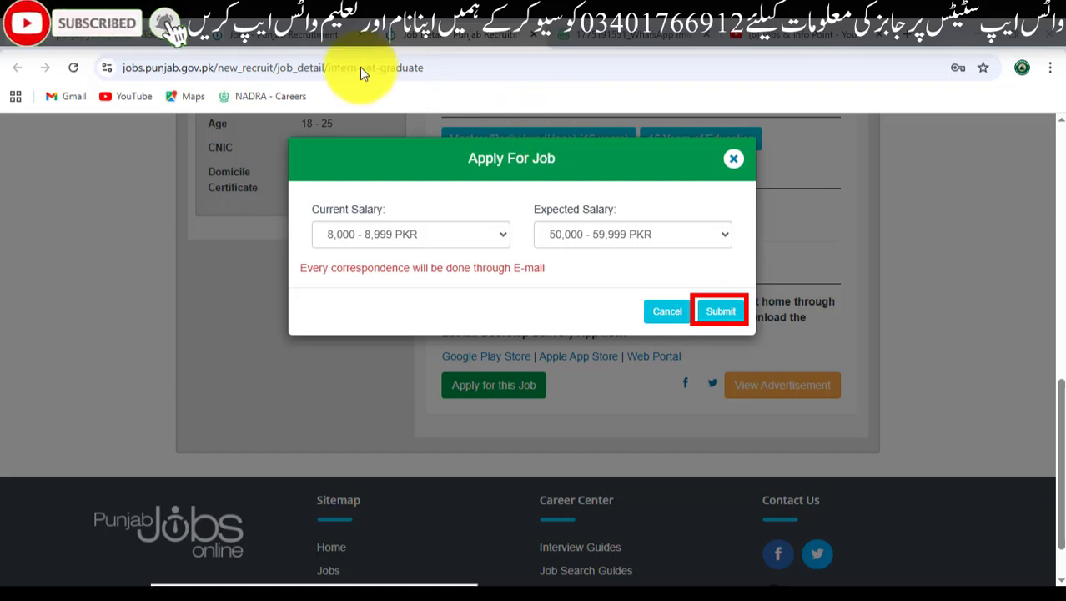
mouse_move(305, 75)
mouse_down()
mouse_move(678, 119)
mouse_move(748, 117)
mouse_up()
key(Escape)
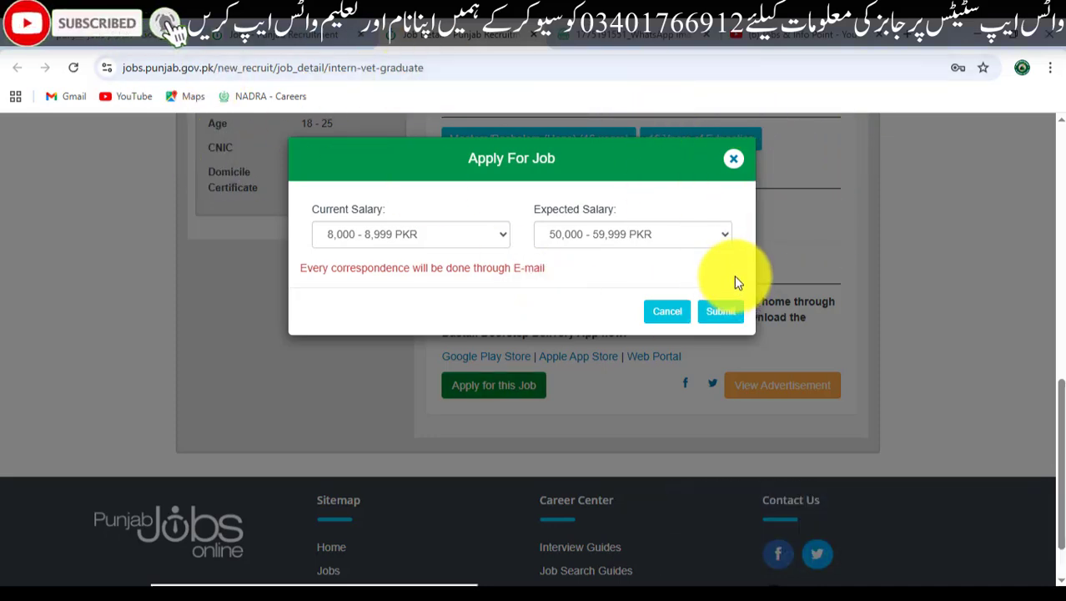
click(733, 159)
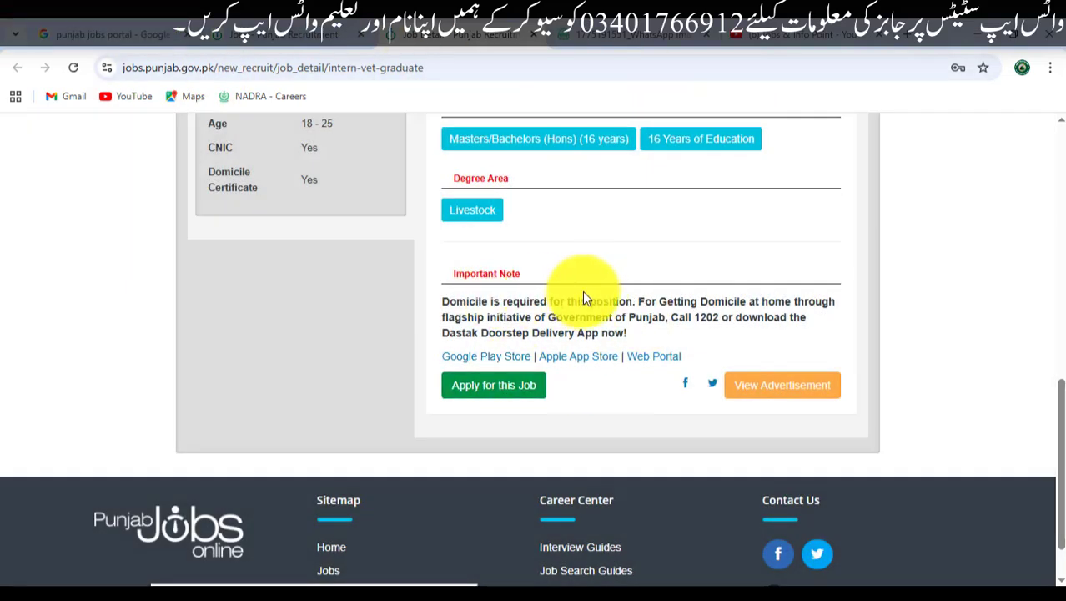
scroll(583, 290, up, 8)
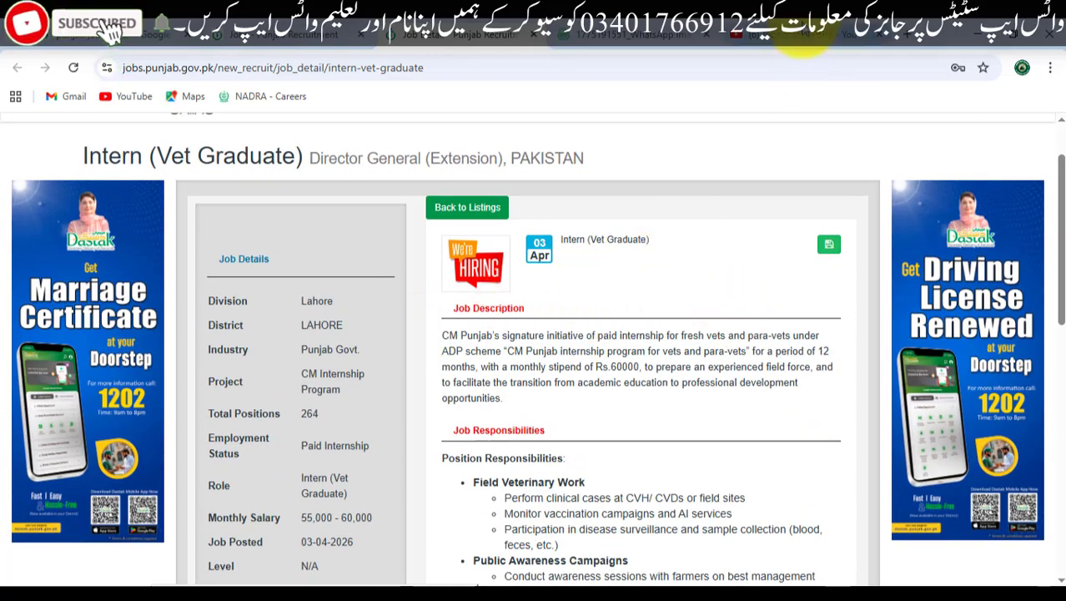